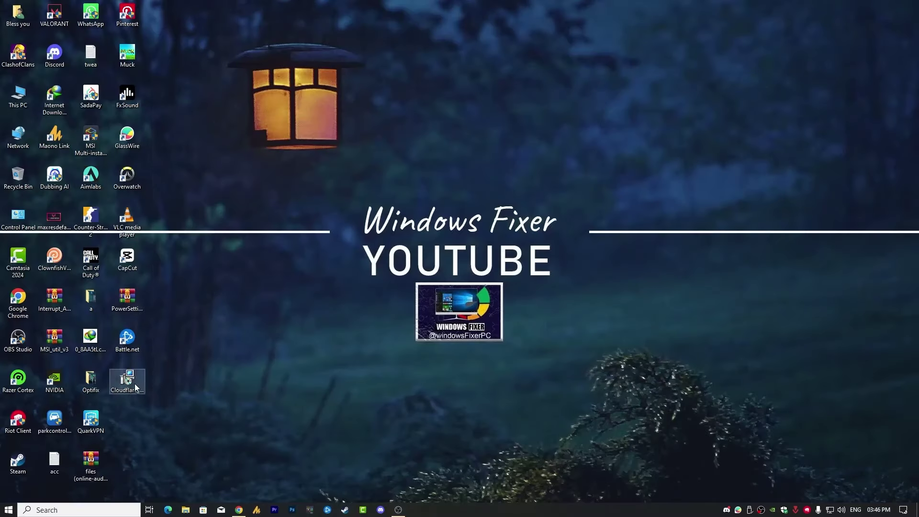
Install Cloudflare WARP and switch it on so it reports Connected with private Internet
double_click(127, 381)
click(500, 266)
click(513, 330)
click(513, 331)
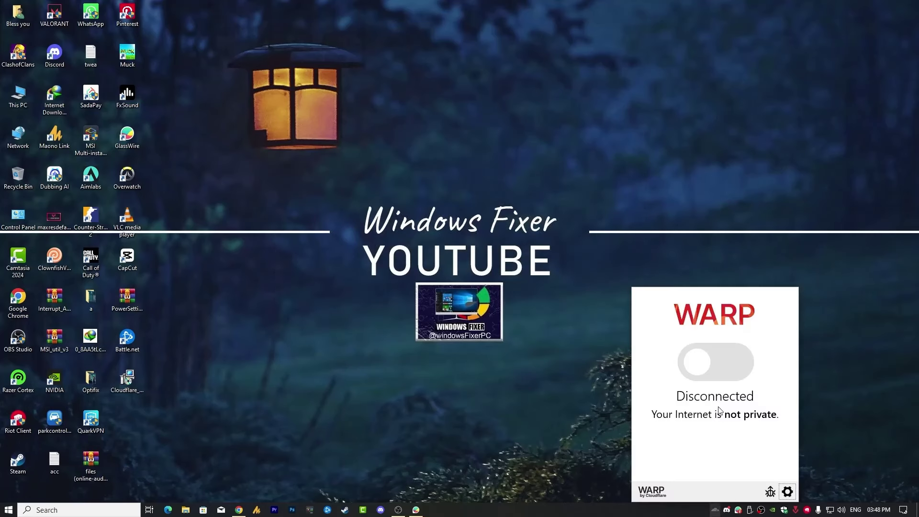
click(718, 364)
click(732, 480)
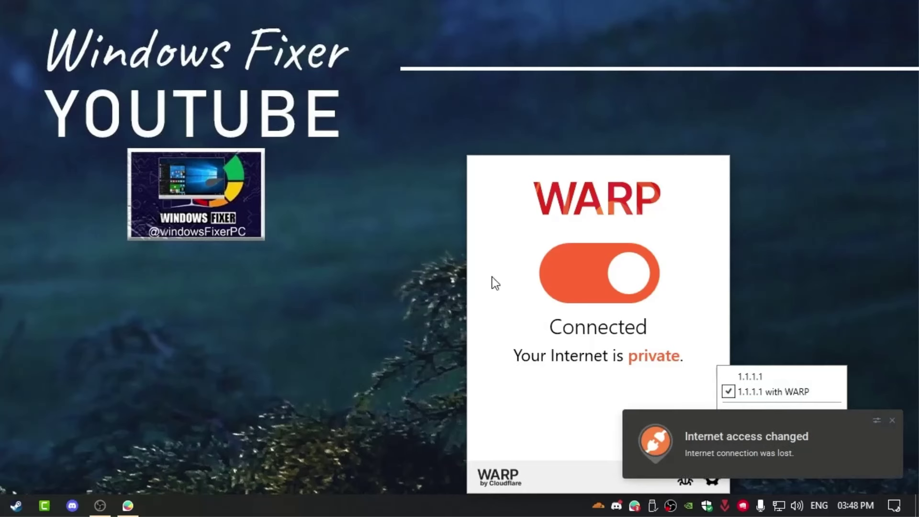
Show the Ethernet properties: manual IP assignment, IPv4 DNS 127.0.2.2 and 127.0.2.3
click(498, 254)
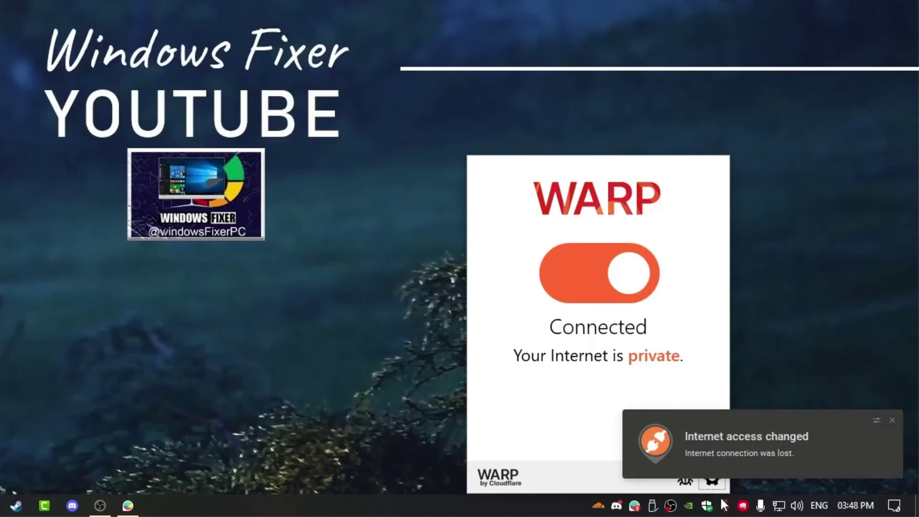
right_click(784, 509)
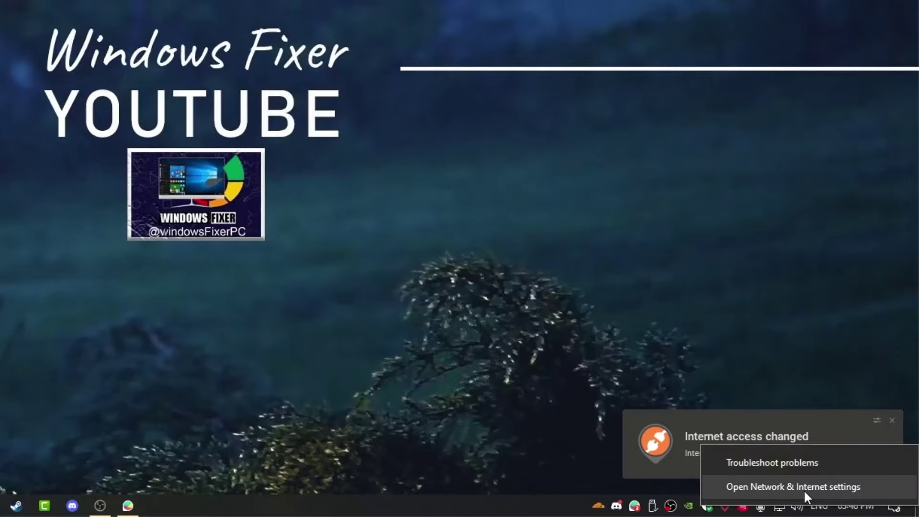
click(788, 486)
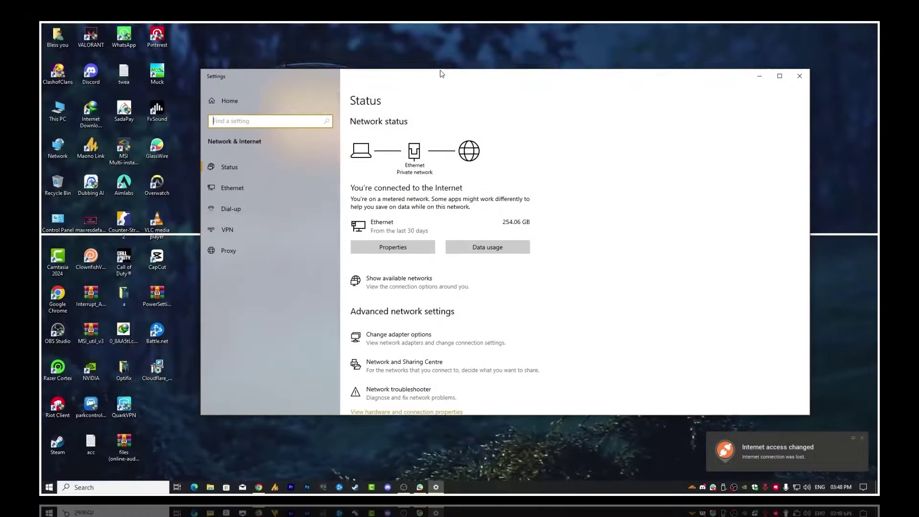
scroll(434, 277, down, 2)
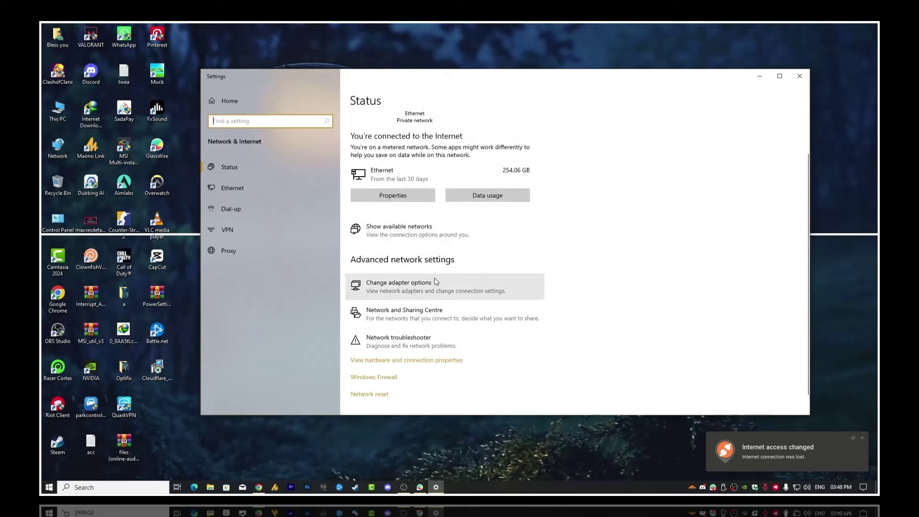
click(402, 198)
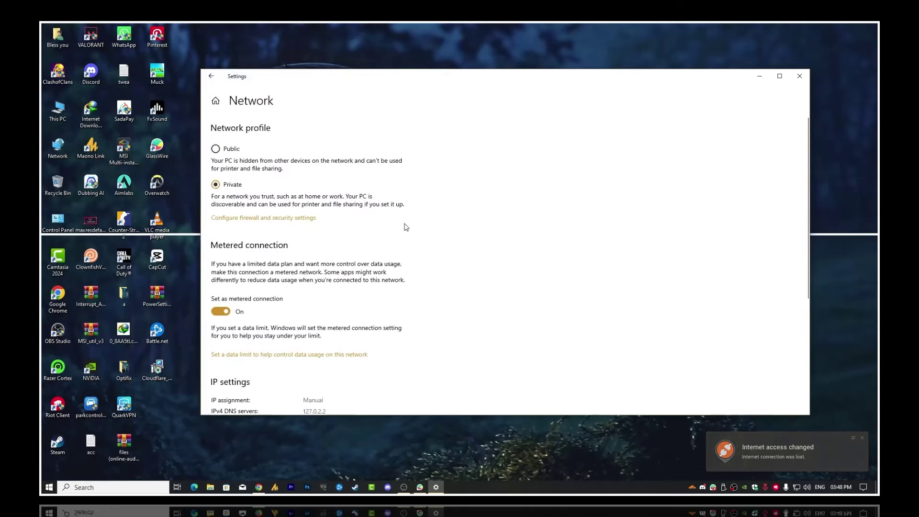
scroll(371, 277, down, 5)
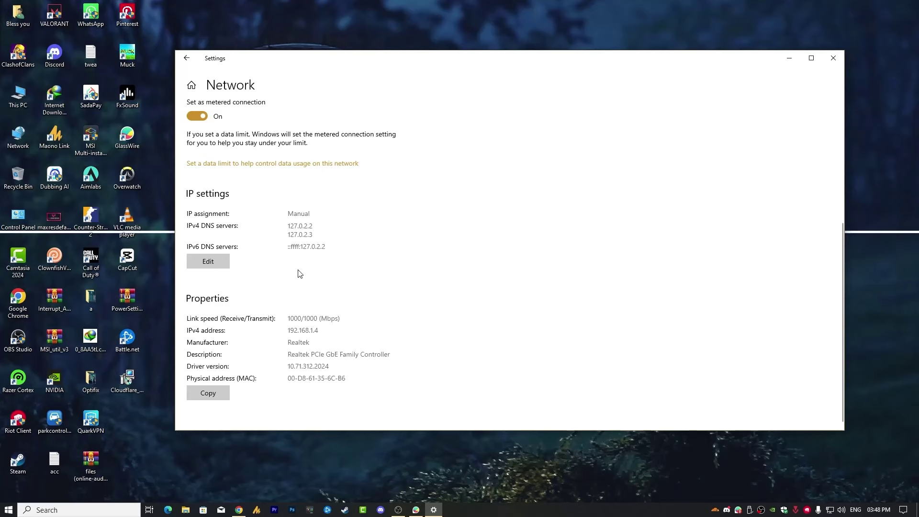
End the Cloudflare WARP process in Task Manager, then close Task Manager
right_click(650, 514)
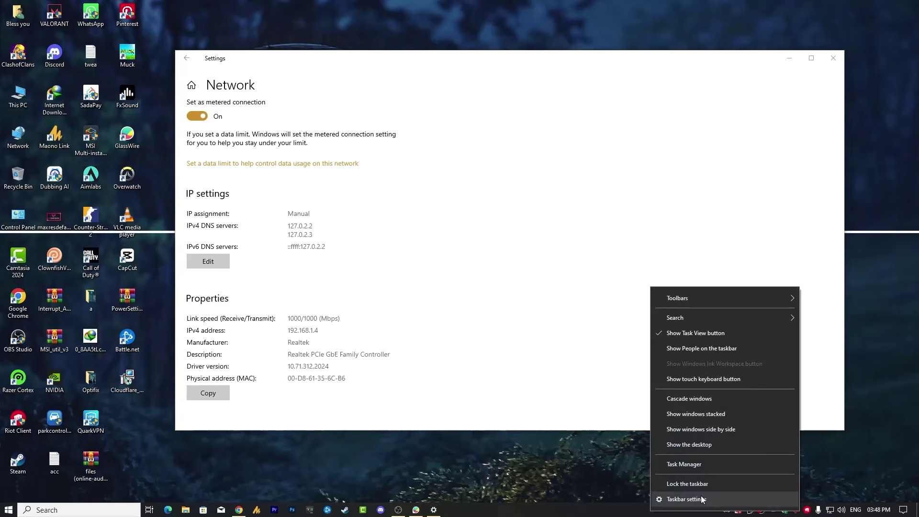
click(696, 466)
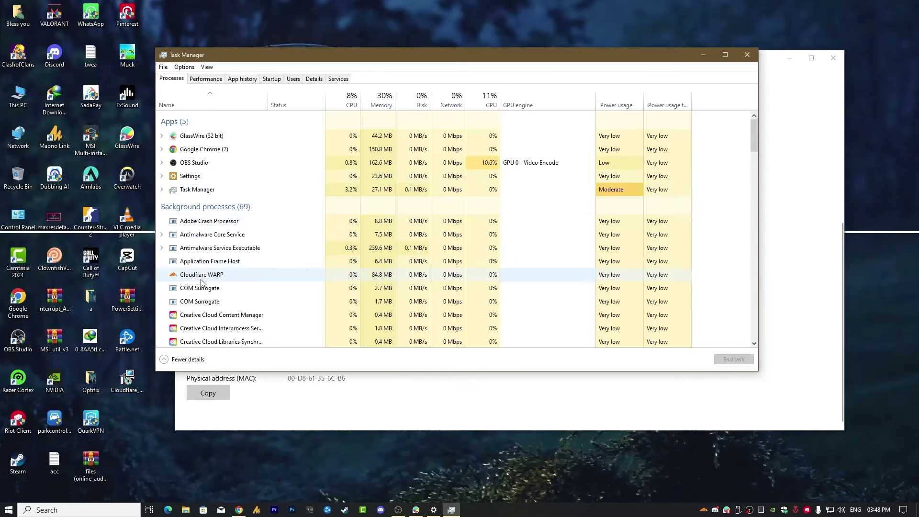
right_click(201, 275)
click(240, 281)
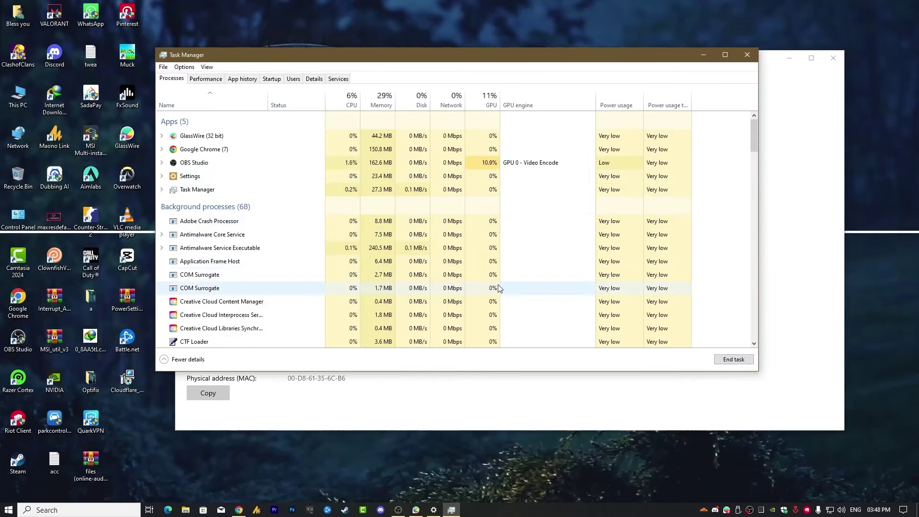
click(745, 55)
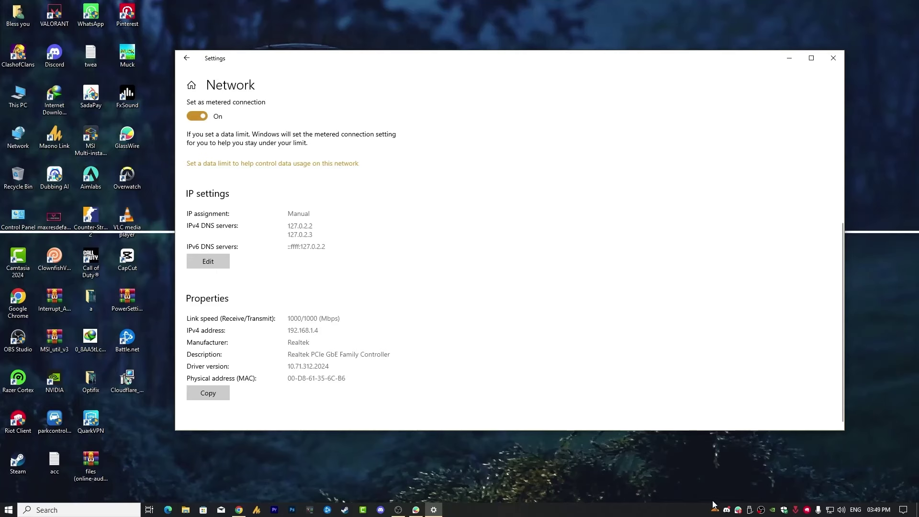
scroll(395, 335, up, 3)
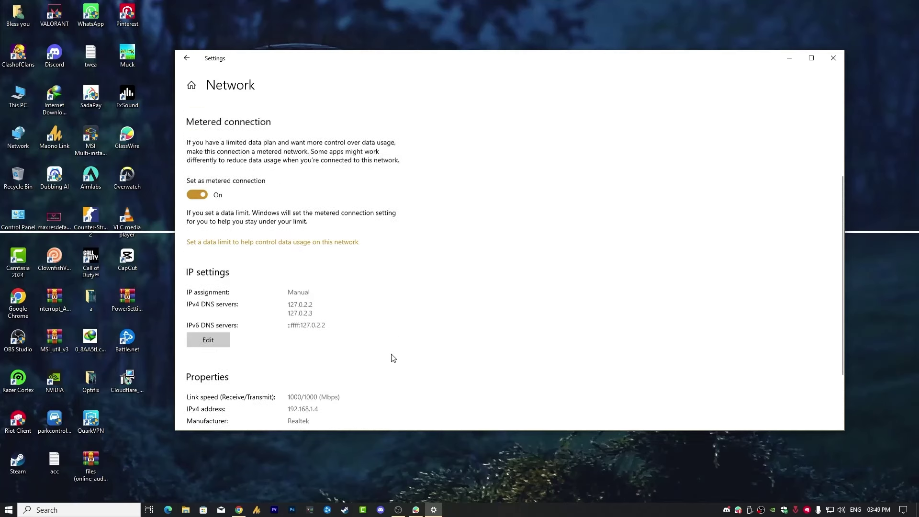
scroll(393, 358, down, 3)
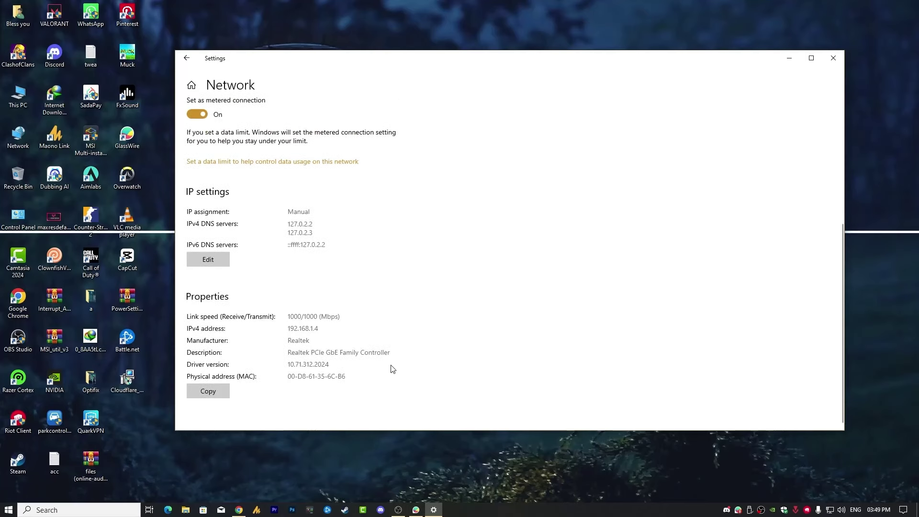
click(186, 58)
click(378, 117)
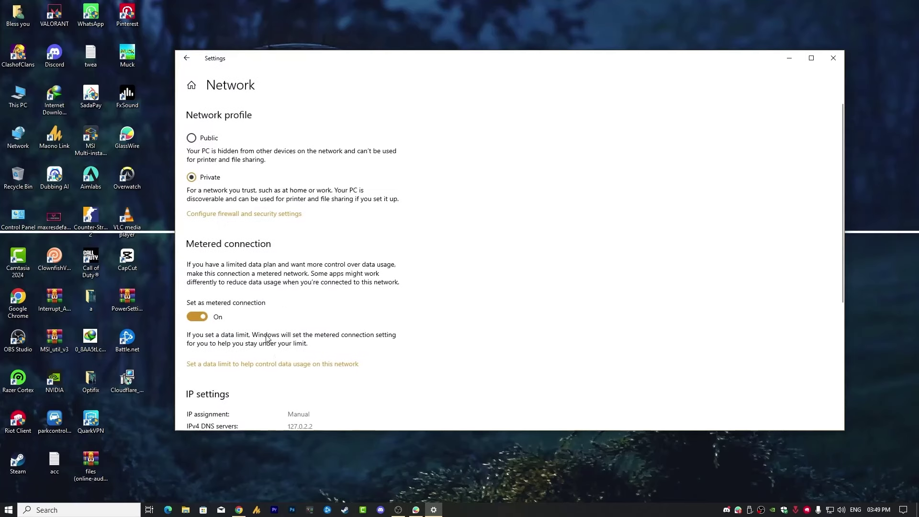
scroll(289, 314, down, 6)
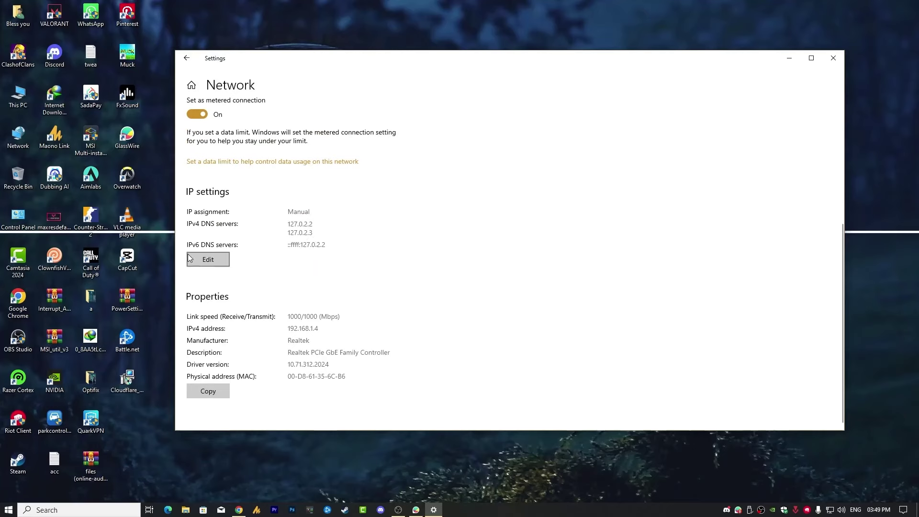
click(218, 260)
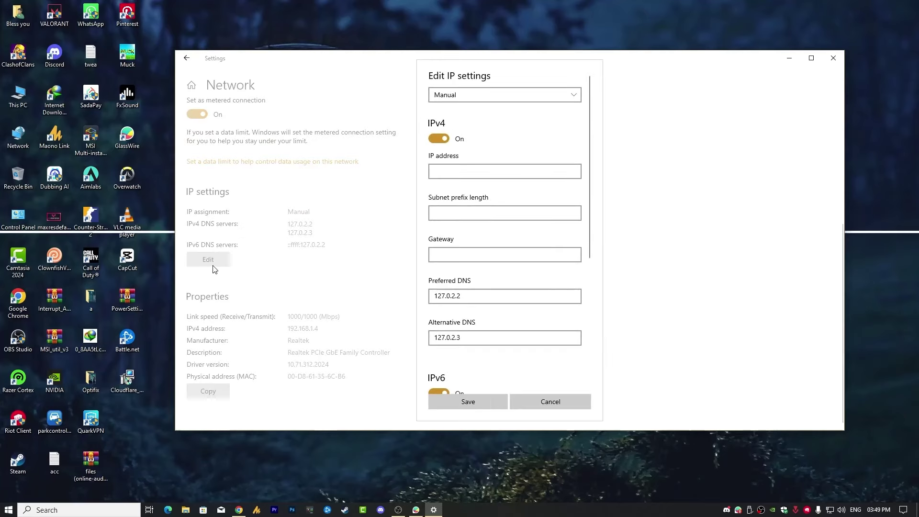
click(481, 95)
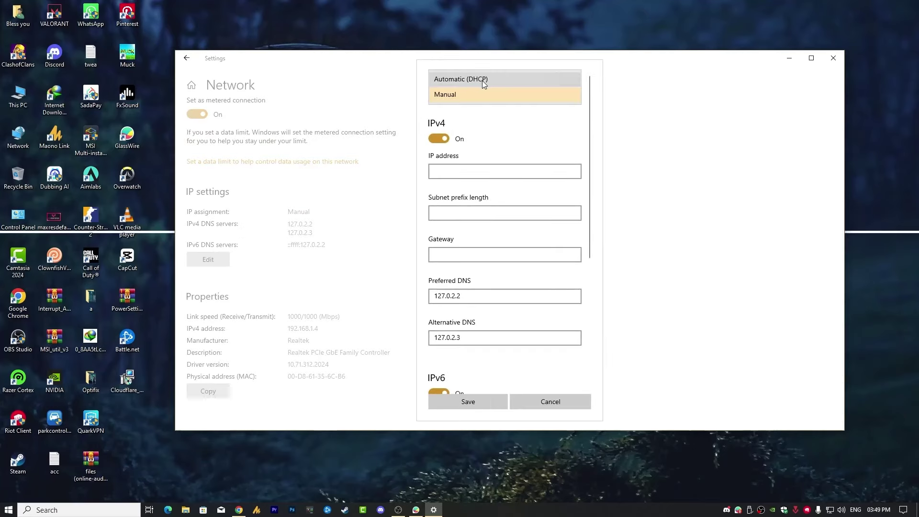
click(482, 80)
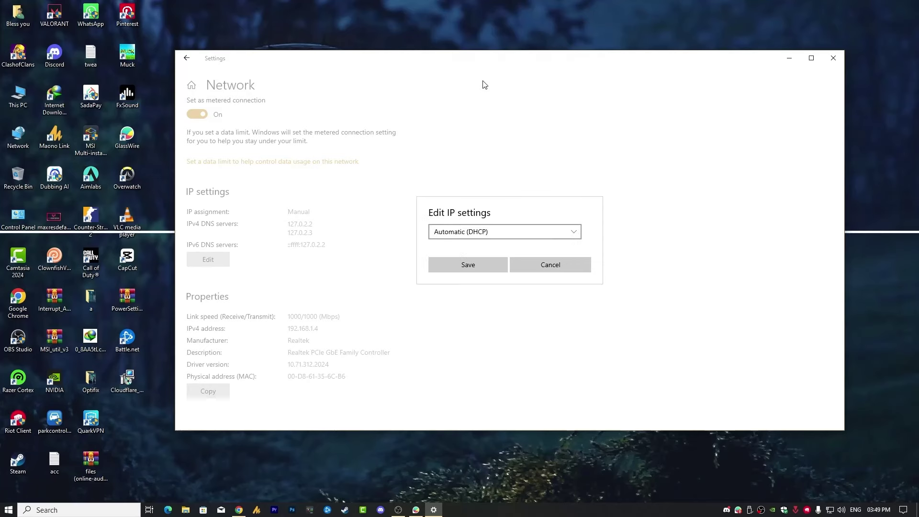
click(540, 266)
key(super)
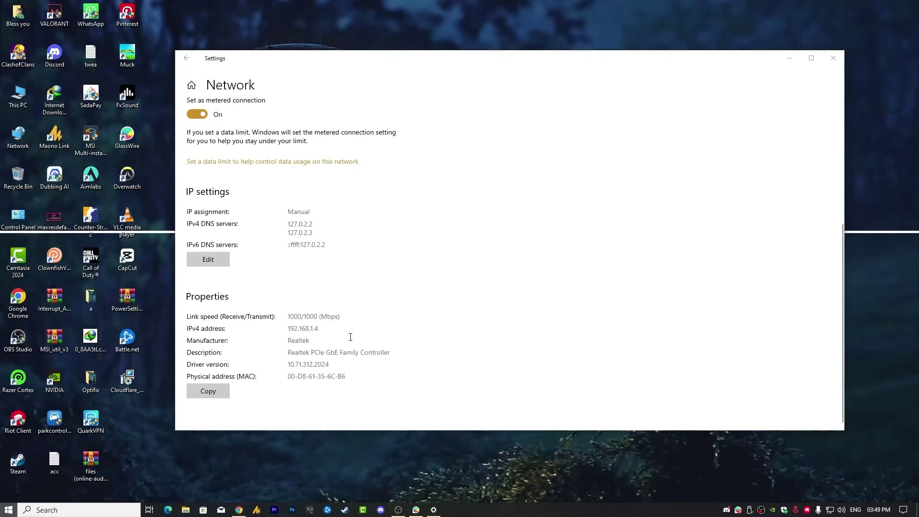
Switch WARP off from its tray panel and dismiss the GlassWire window and notification
click(67, 242)
click(717, 511)
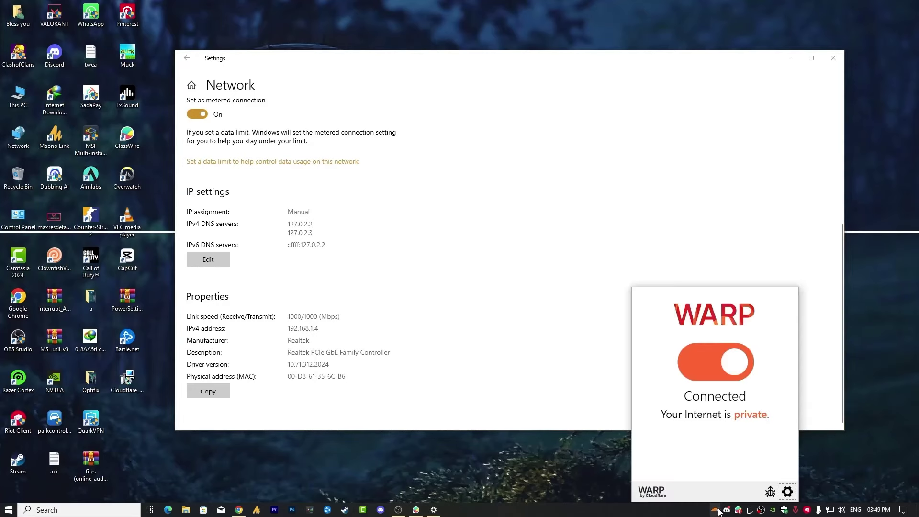
click(722, 379)
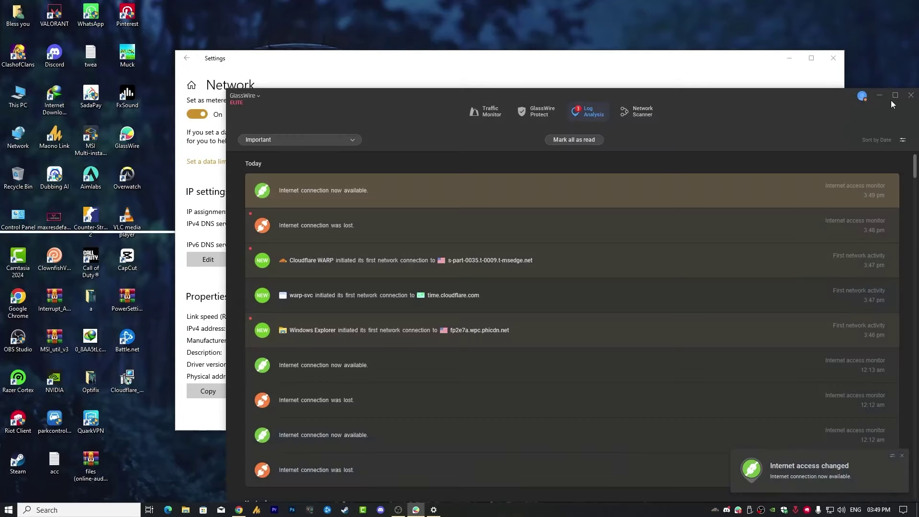
click(879, 94)
click(717, 510)
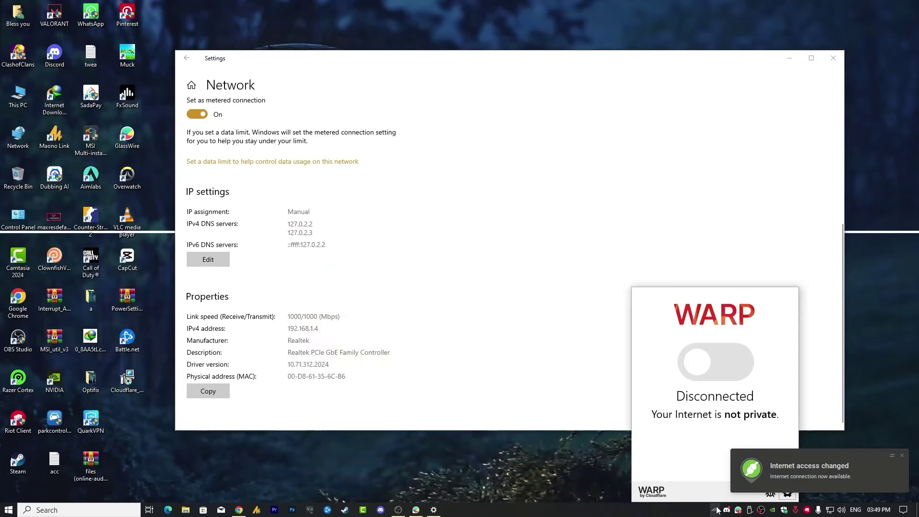
click(786, 498)
click(900, 457)
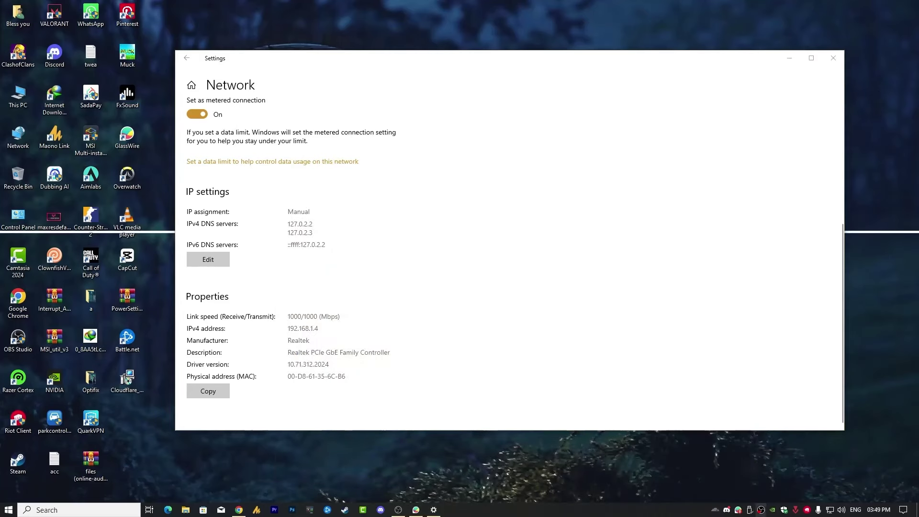
Exit Cloudflare WARP; Ethernet properties now show Automatic (DHCP) with DNS 8.8.8.8 and 8.8.4.4
click(714, 509)
click(787, 492)
click(824, 484)
click(182, 55)
click(365, 111)
scroll(356, 315, down, 5)
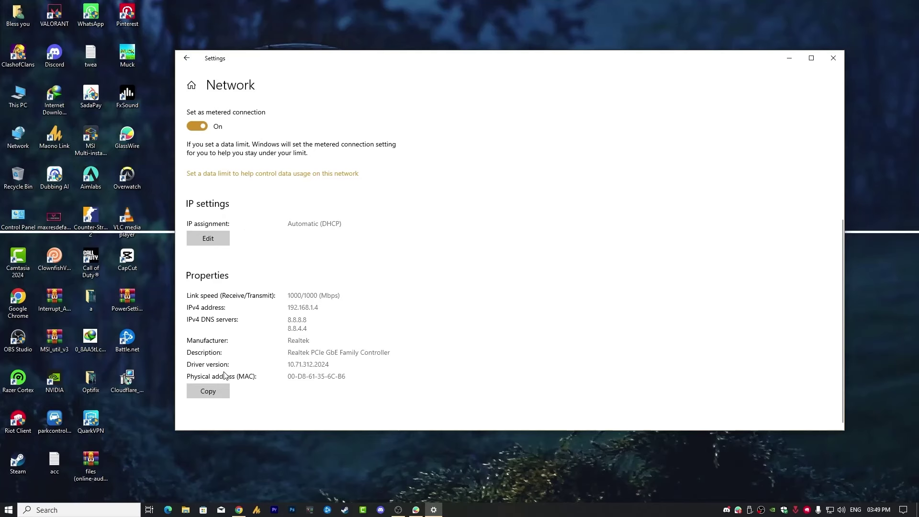
Relaunch Cloudflare WARP from Start and switch it back on to Connected
key(super)
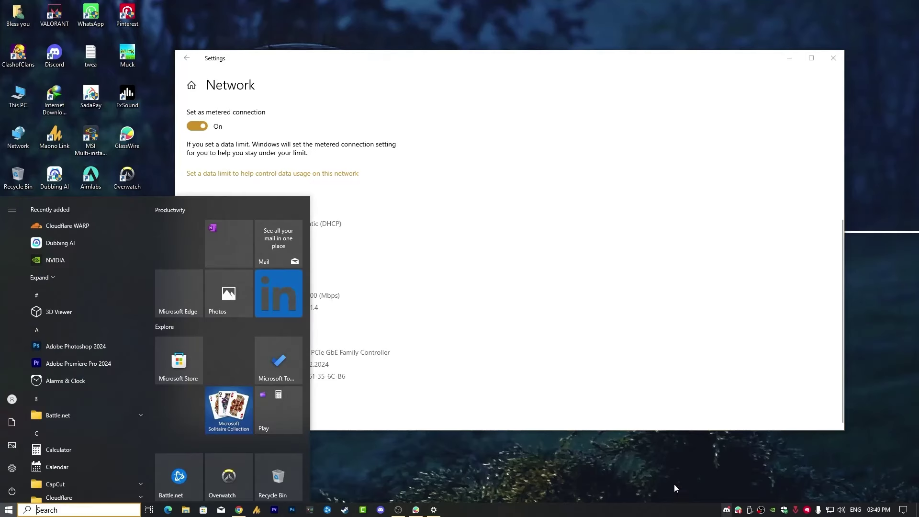
click(94, 224)
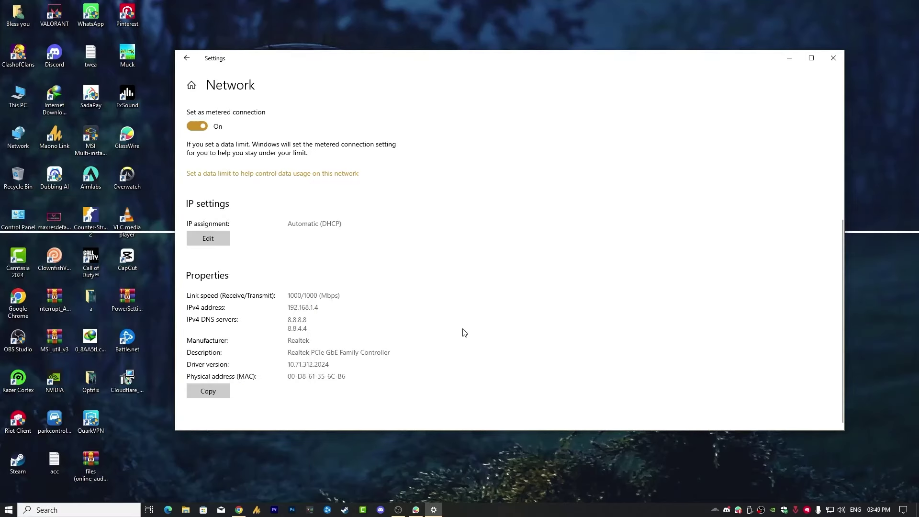
click(714, 509)
click(714, 360)
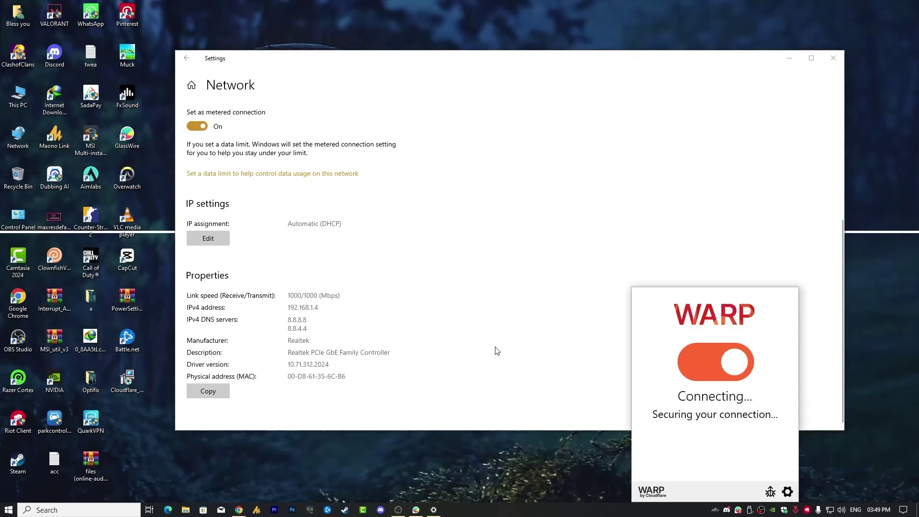
click(221, 281)
click(714, 509)
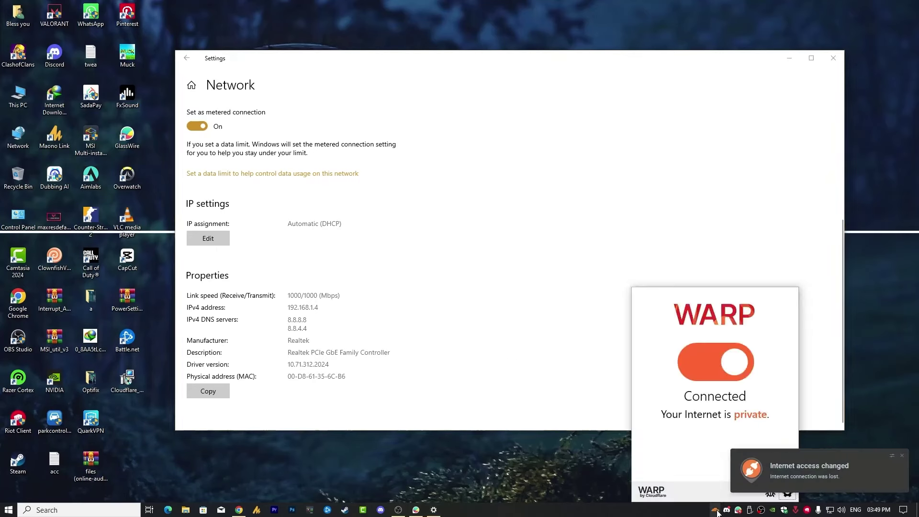
click(424, 326)
Change the Ethernet IP assignment to Automatic (DHCP) and try to save it
key(alt+Left)
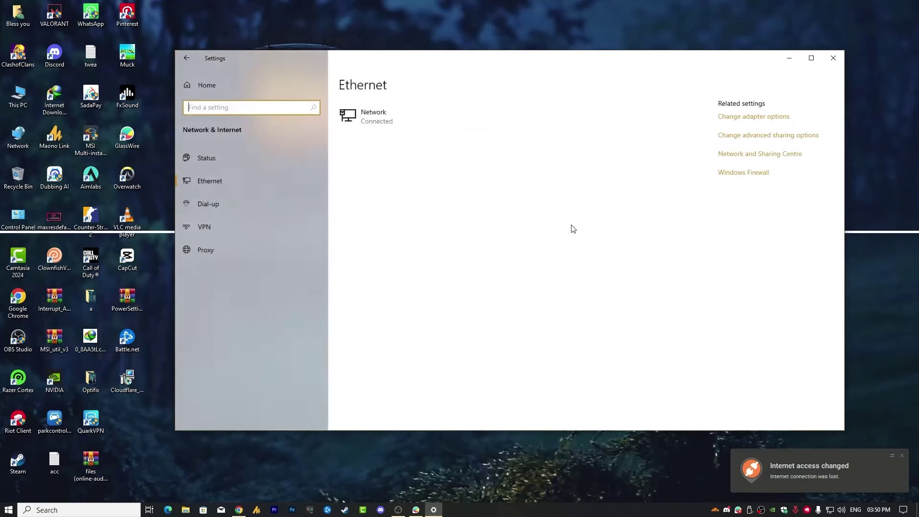
click(385, 127)
scroll(288, 314, down, 5)
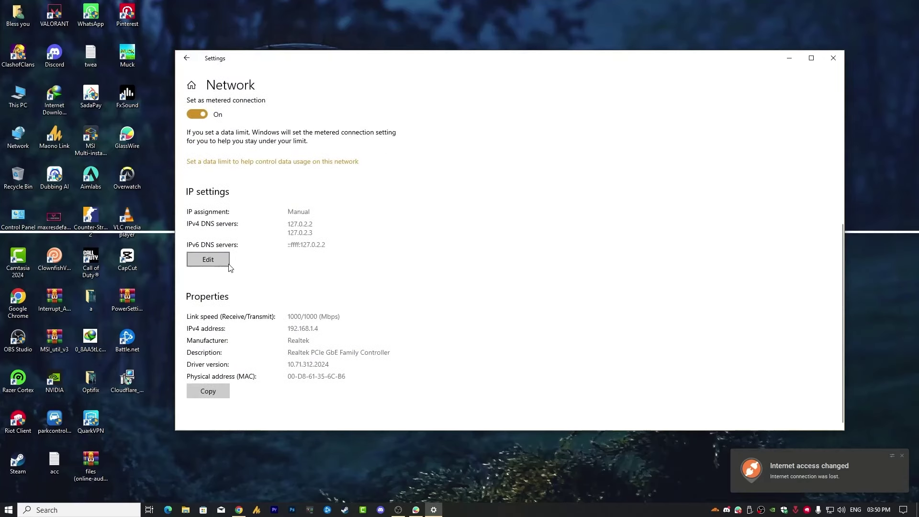
click(215, 262)
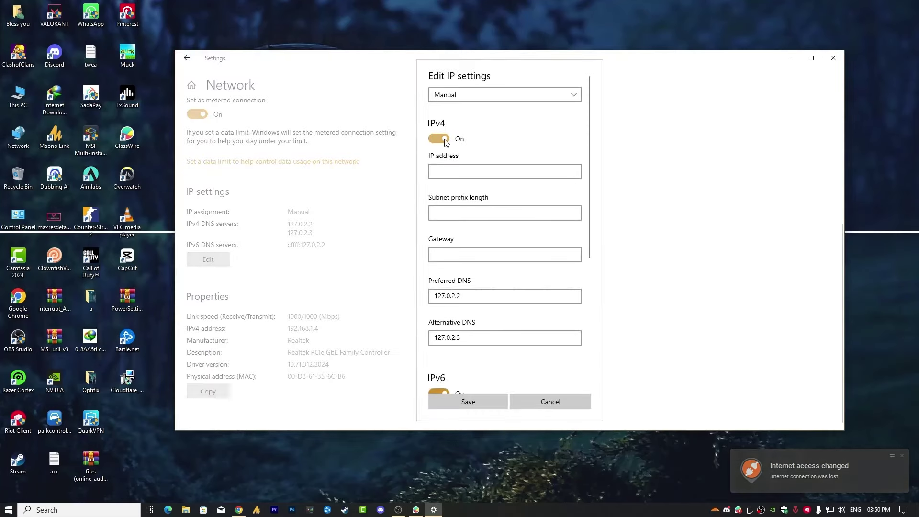
click(463, 97)
click(492, 80)
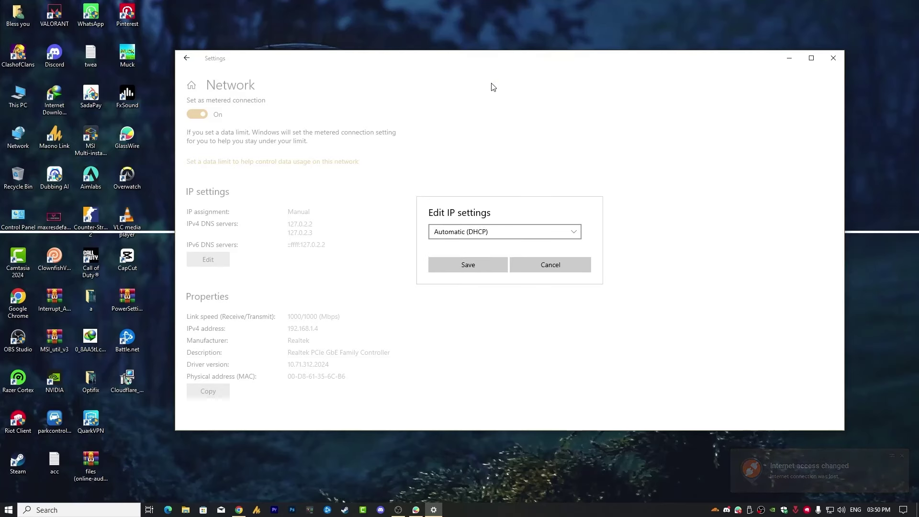
click(488, 266)
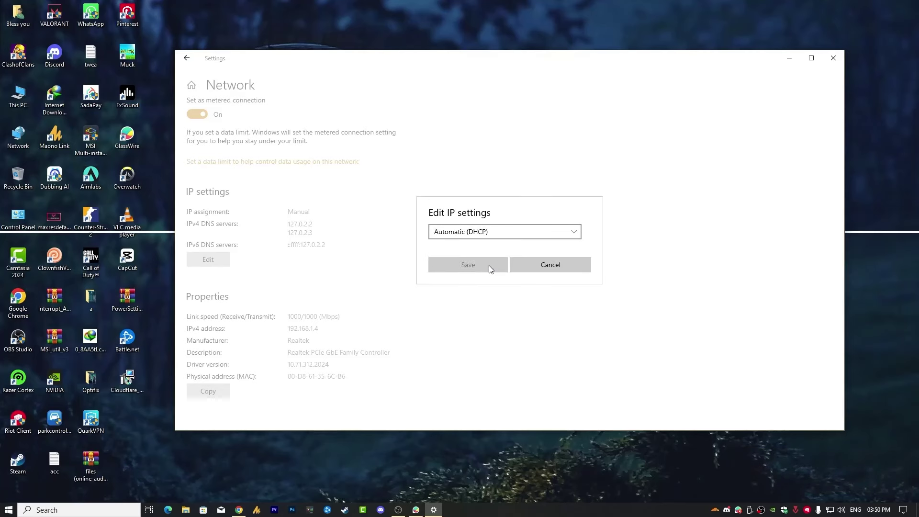
click(487, 266)
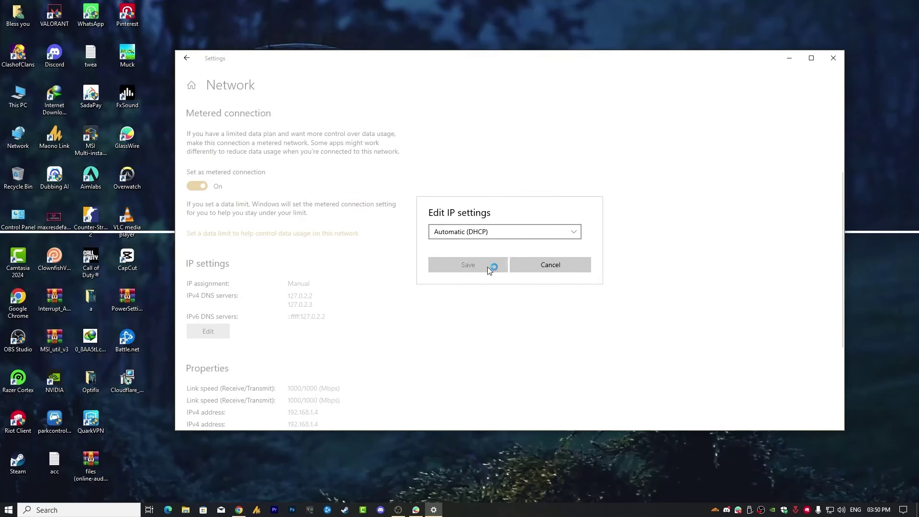
click(487, 266)
click(487, 266)
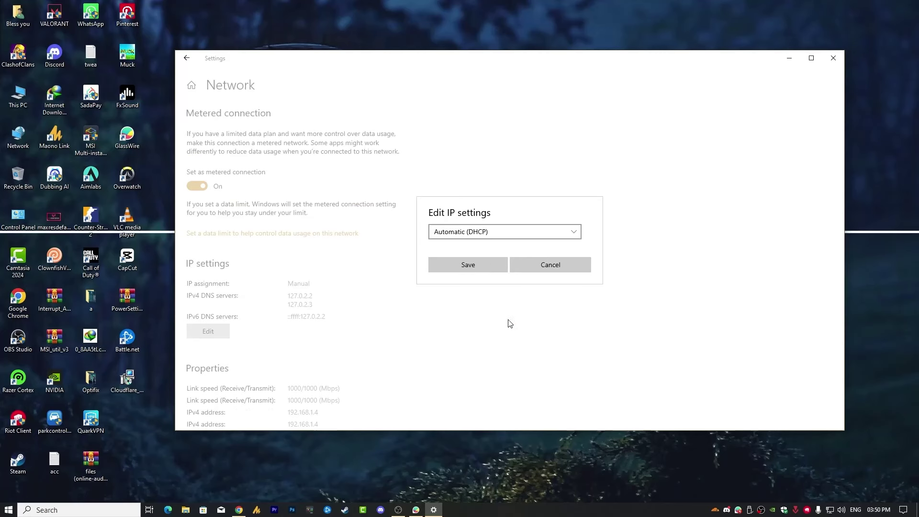
Turn WARP off, save the Automatic (DHCP) setting, and close Settings
click(714, 509)
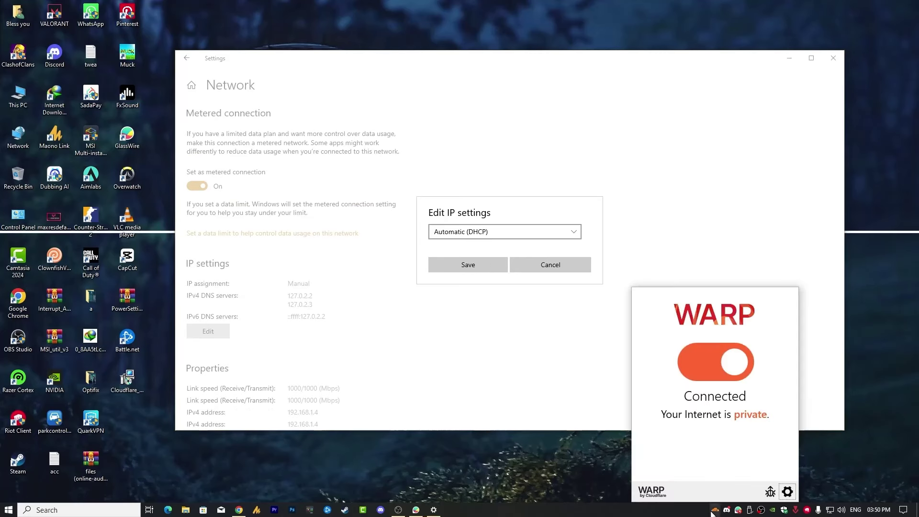
click(728, 377)
click(472, 264)
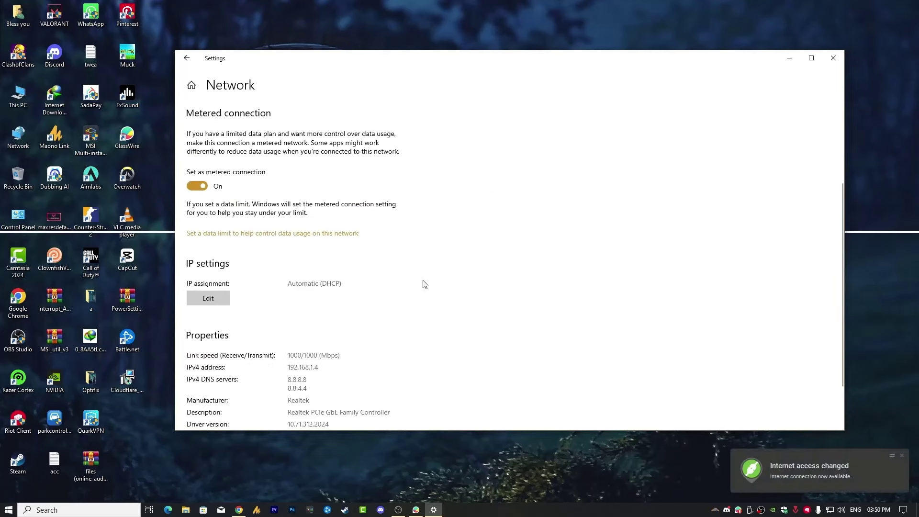
click(229, 305)
click(478, 232)
click(459, 231)
click(468, 266)
click(833, 58)
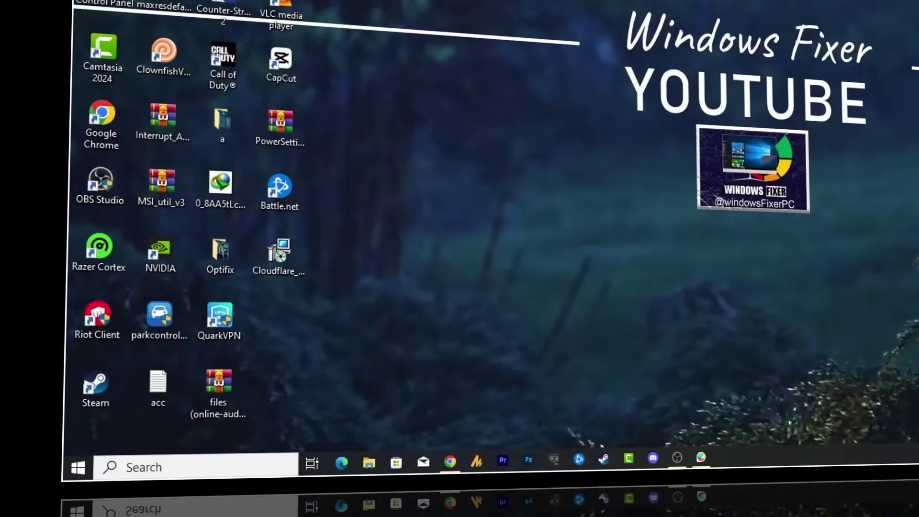
Launch Command Prompt as administrator from Windows search
key(super)
text(cmd)
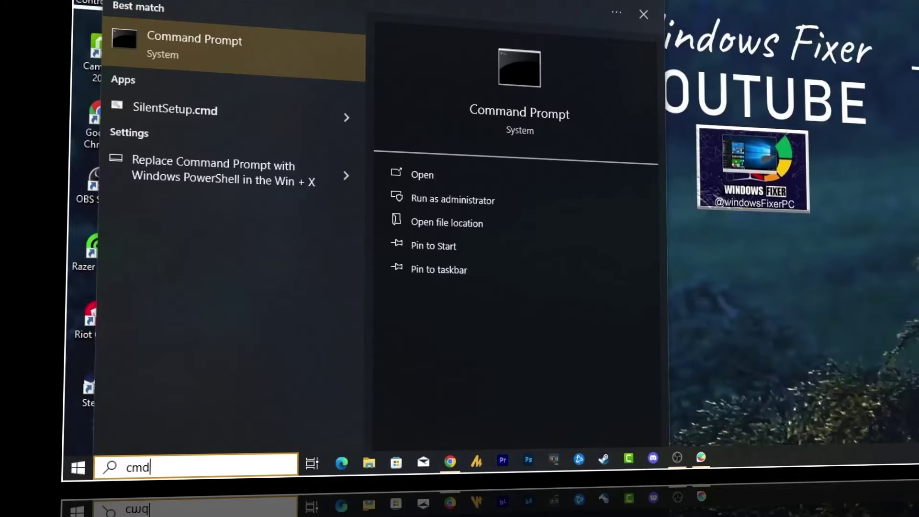
right_click(240, 60)
click(291, 67)
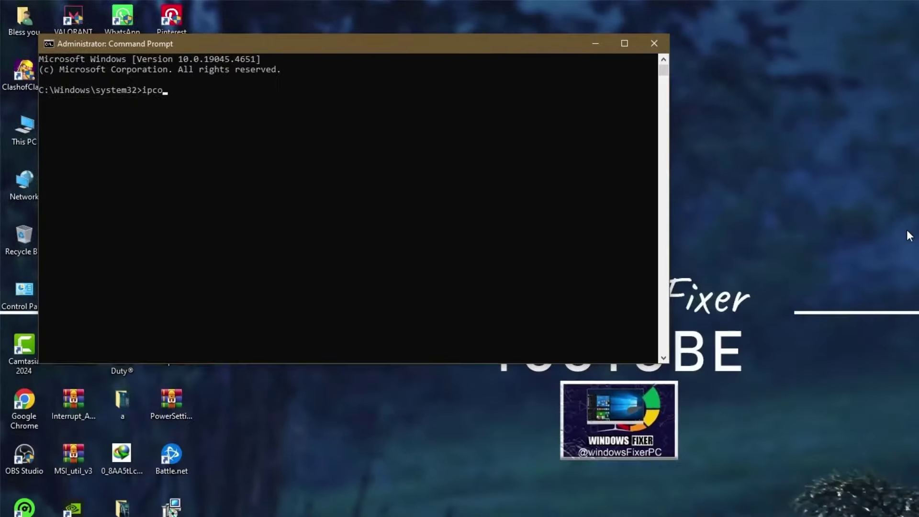
Run ipconfig /release, /renew, /flushdns and /registerdns
text(ipconfig/release)
key(Return)
text(ipconfig/renew)
key(Return)
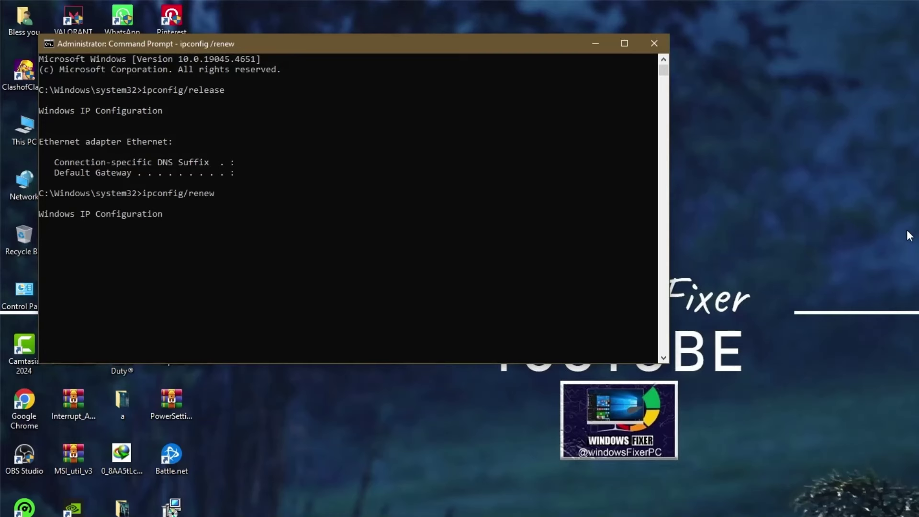
text(ipconfig/flushdns)
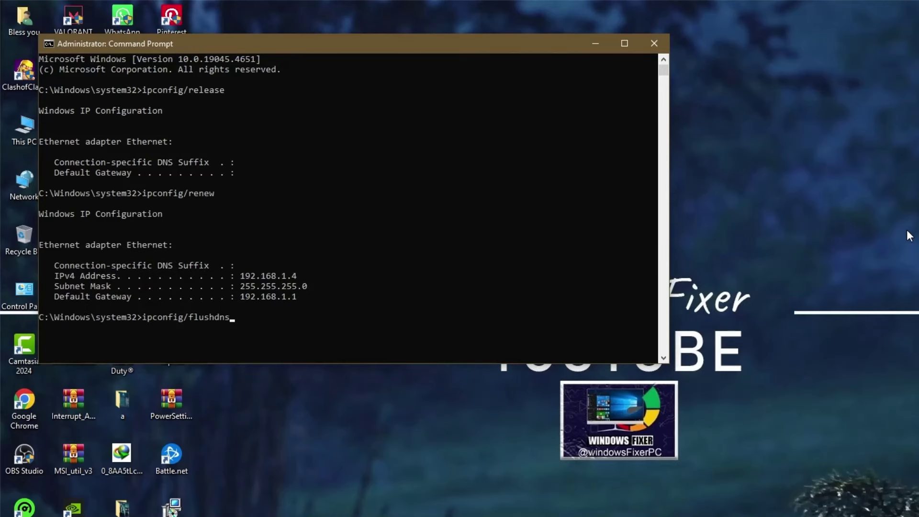
key(Return)
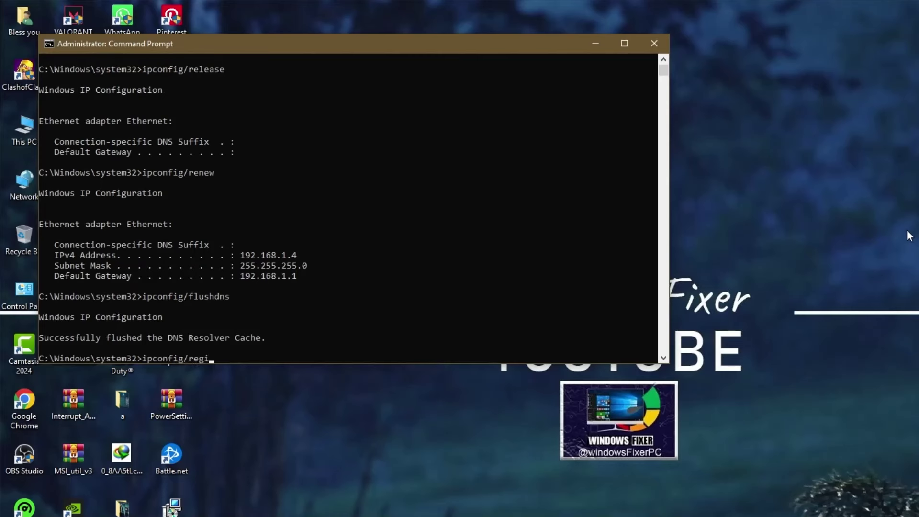
text(sterdns)
key(Return)
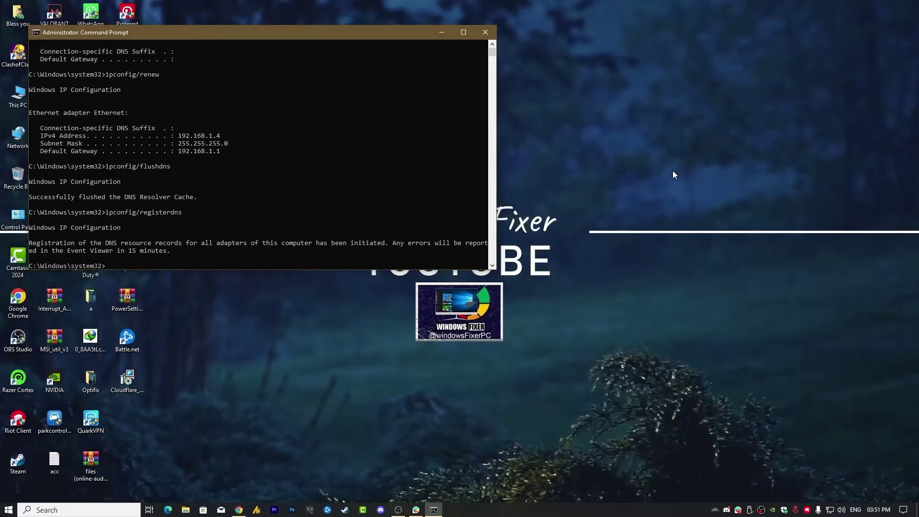
Close the administrator Command Prompt with the exit command
text(exit)
key(Return)
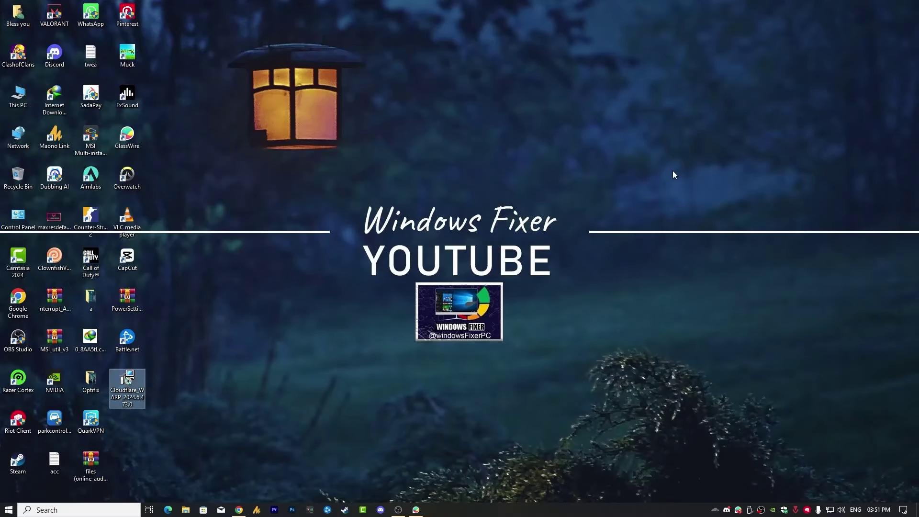